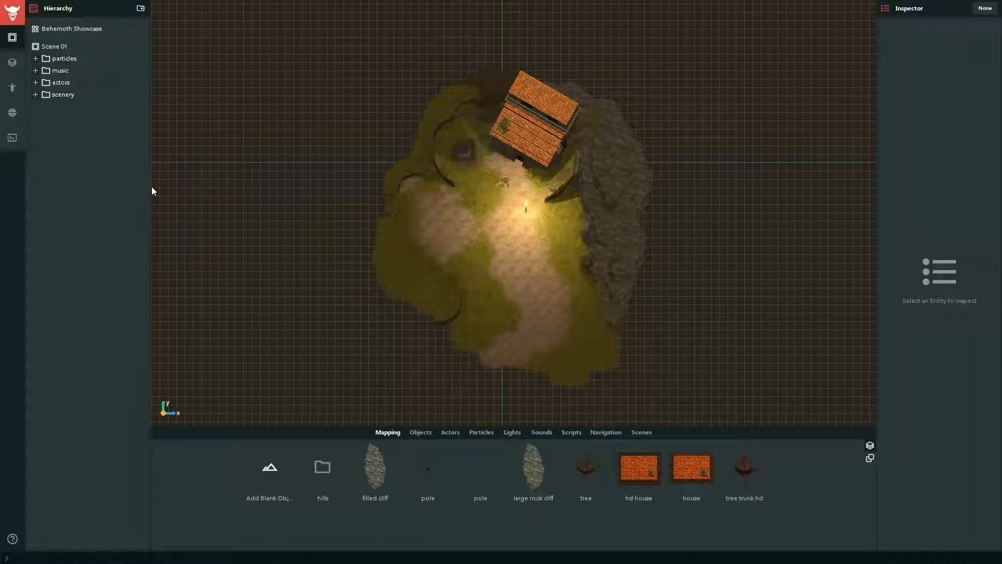
# Add a new folder to Scene 01 in the hierarchy and select it.
pyautogui.scroll(5, 502, 156)
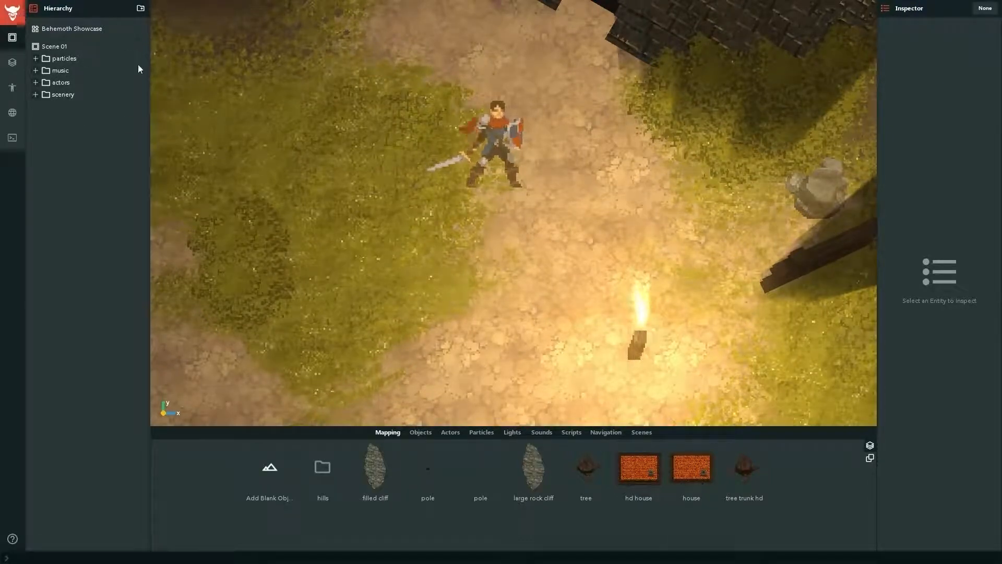
pyautogui.click(62, 46)
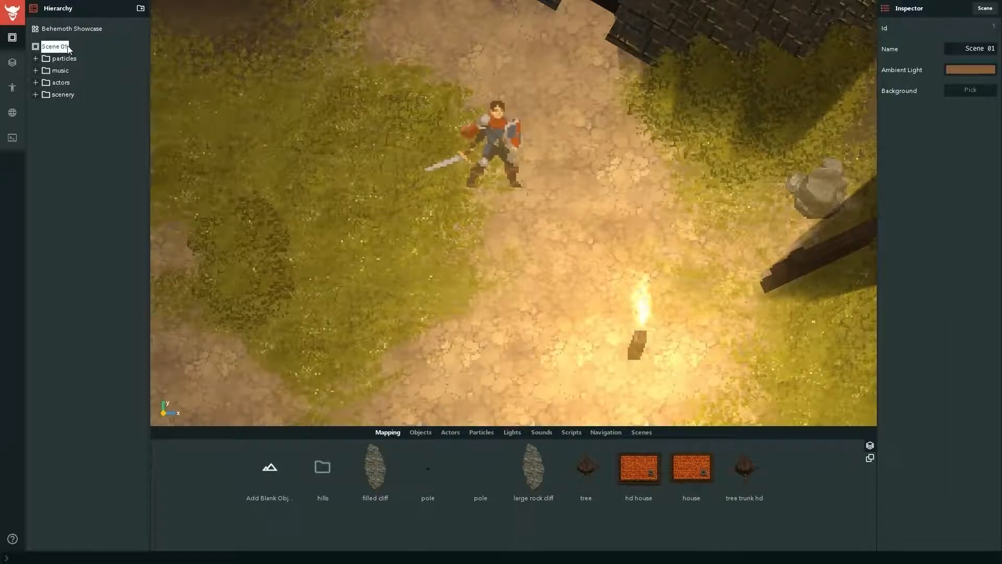
pyautogui.click(141, 9)
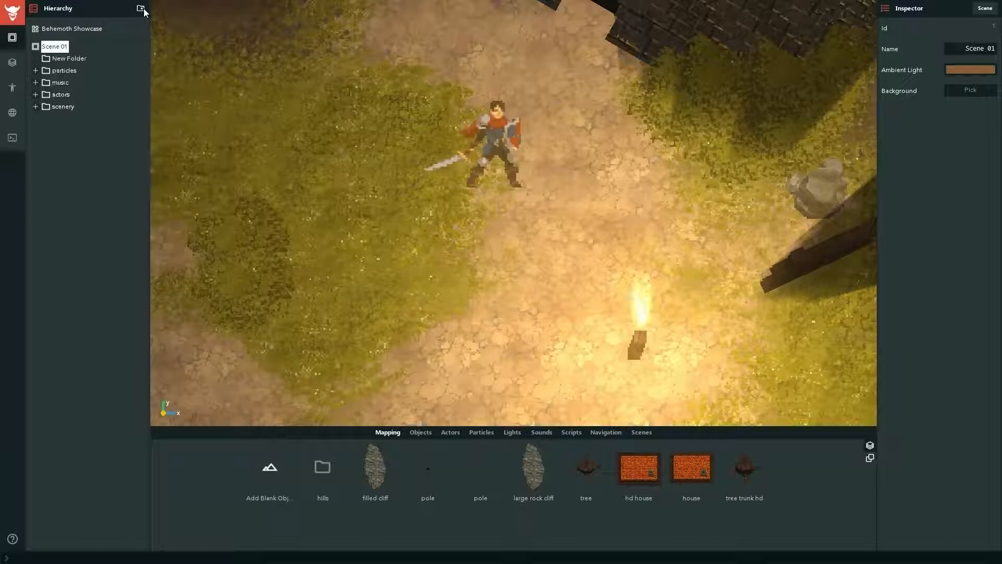
pyautogui.click(78, 59)
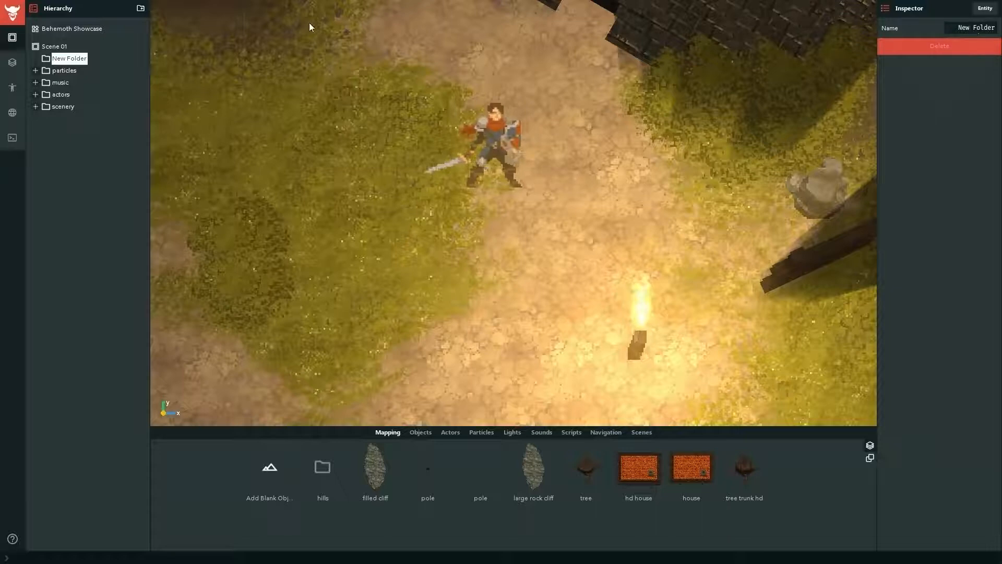
# Expand the scenery folder and look through the objects it contains and the map they form.
pyautogui.click(36, 105)
pyautogui.scroll(-5, 48, 197)
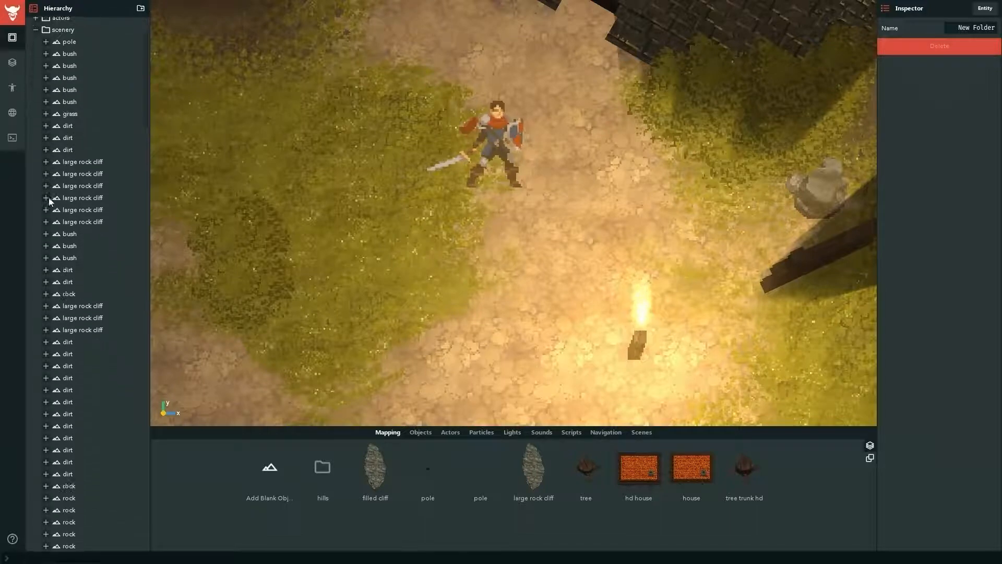
pyautogui.scroll(5, 49, 197)
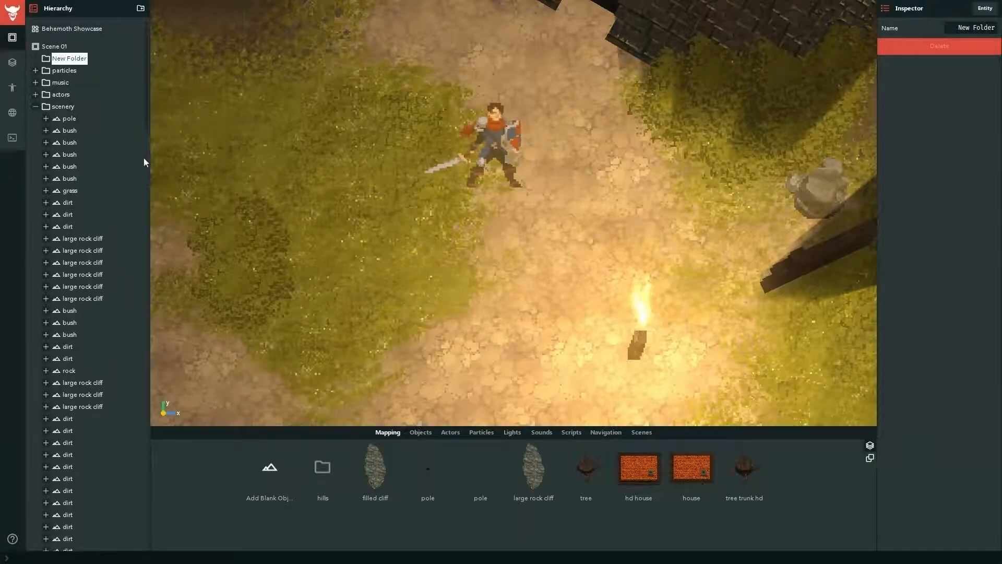
pyautogui.scroll(-6, 366, 251)
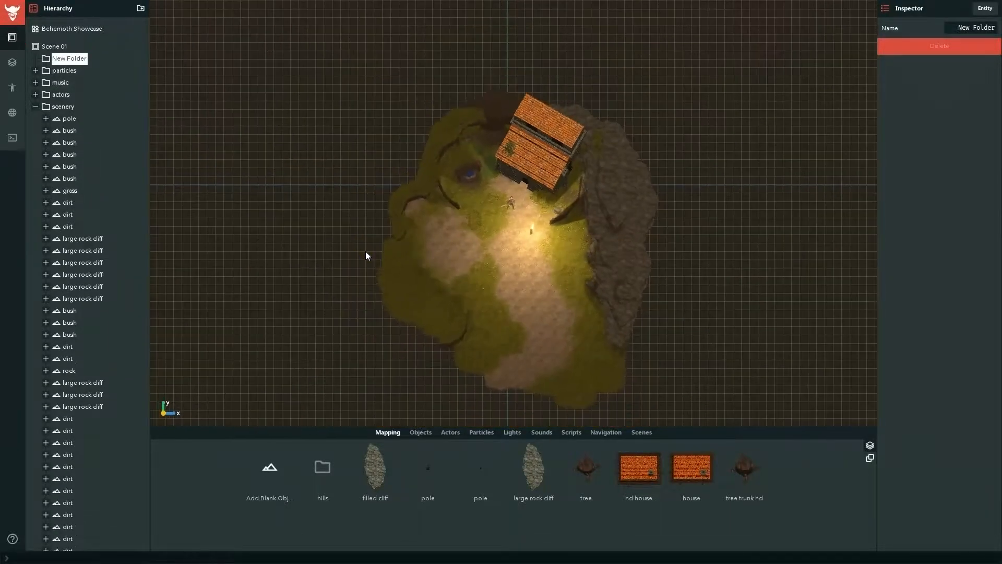
pyautogui.scroll(6, 365, 252)
# Inspect the properties of the pole, Scene 01 and the Behemoth Showcase project in turn.
pyautogui.click(69, 119)
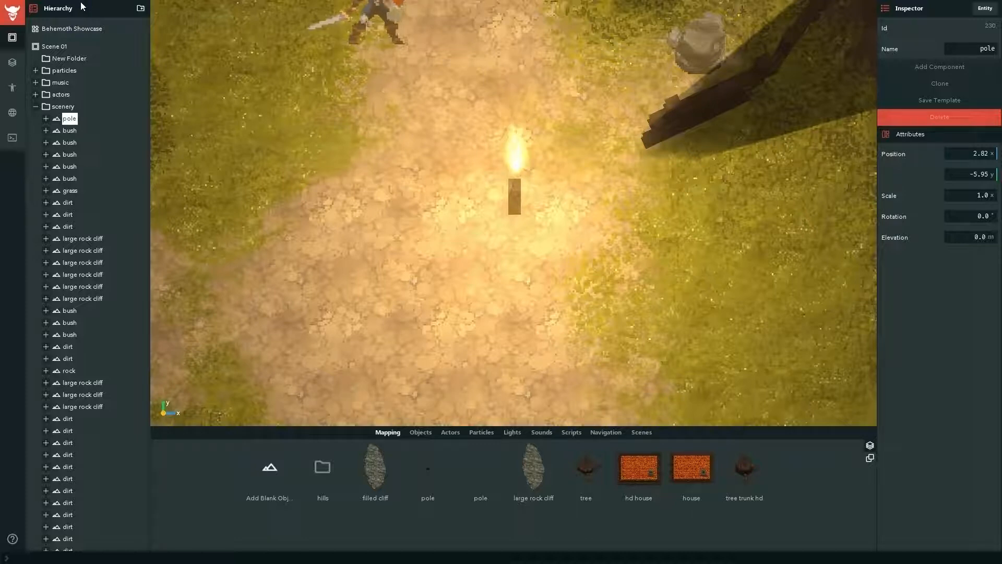
pyautogui.click(58, 47)
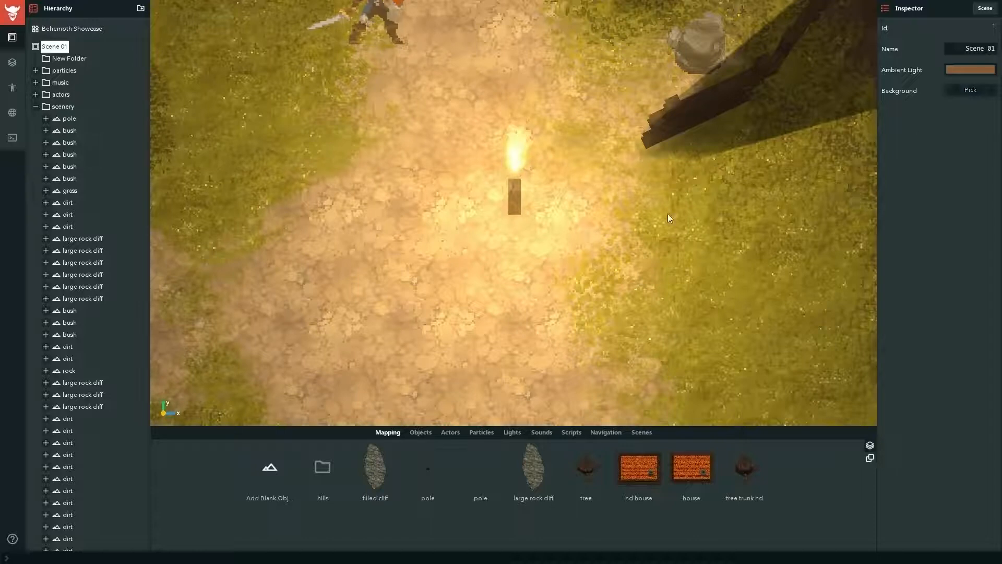
pyautogui.click(84, 31)
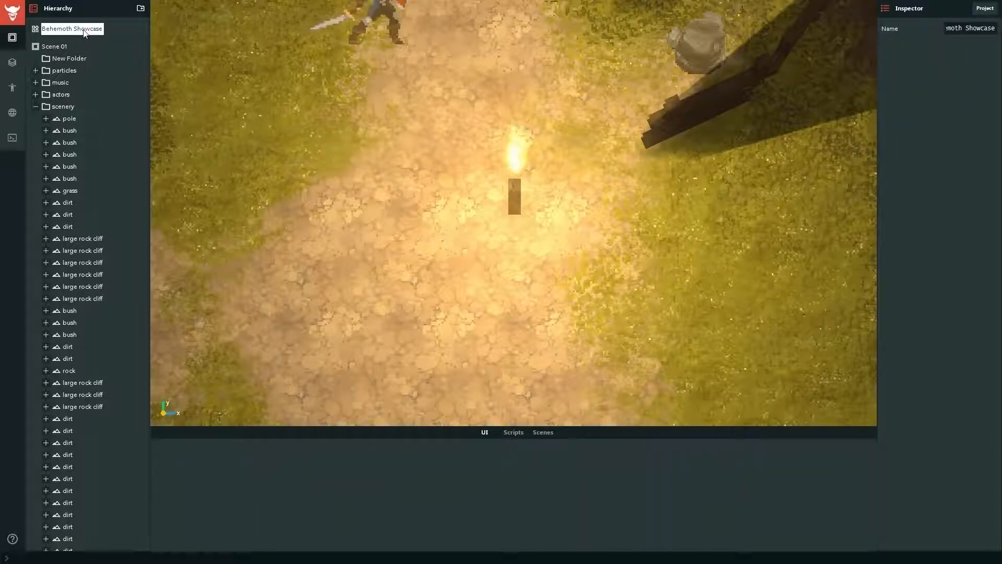
# Expand the pole entity and inspect its Stacked Sprite Display, Transform and Elevation settings.
pyautogui.click(60, 124)
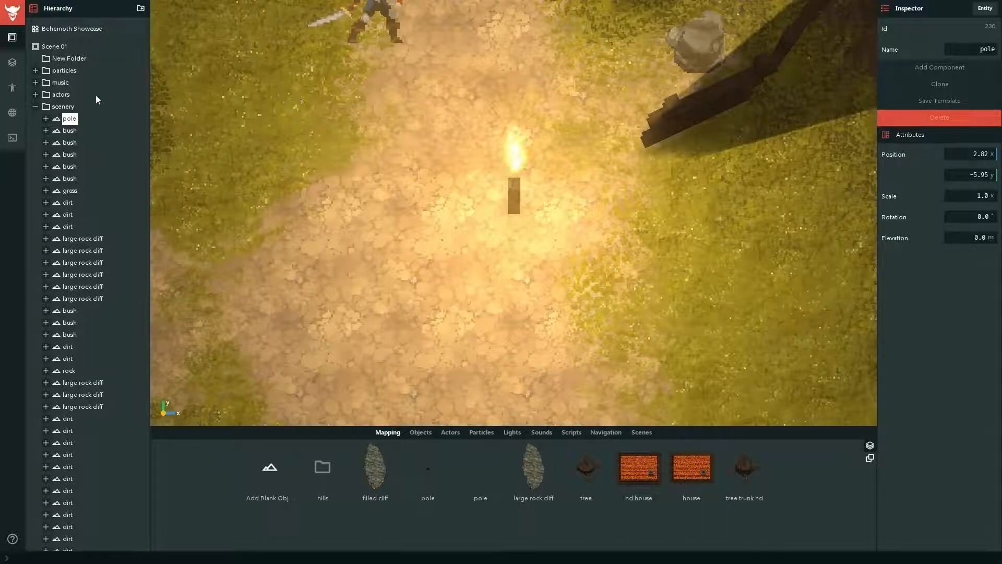
pyautogui.click(46, 119)
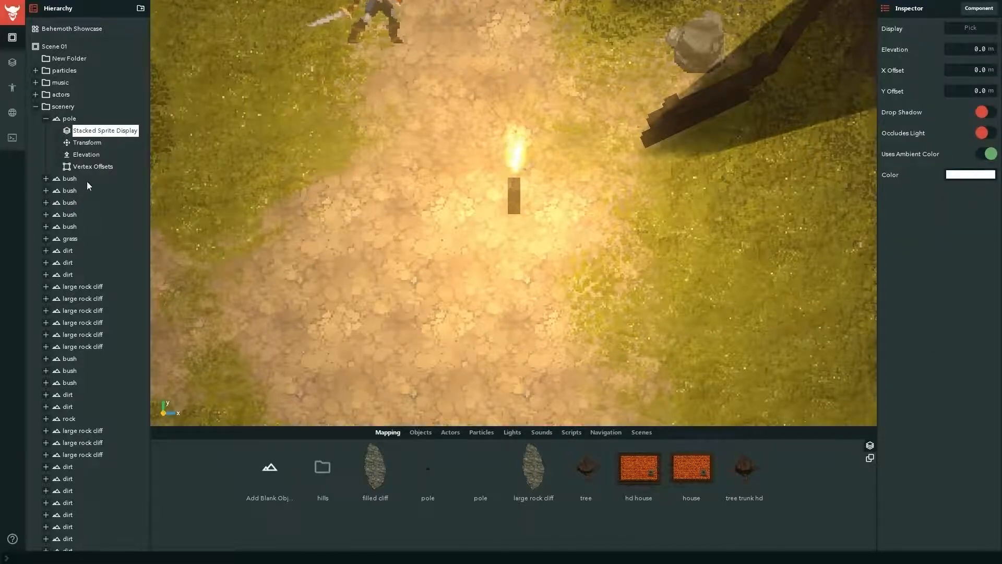
pyautogui.click(87, 145)
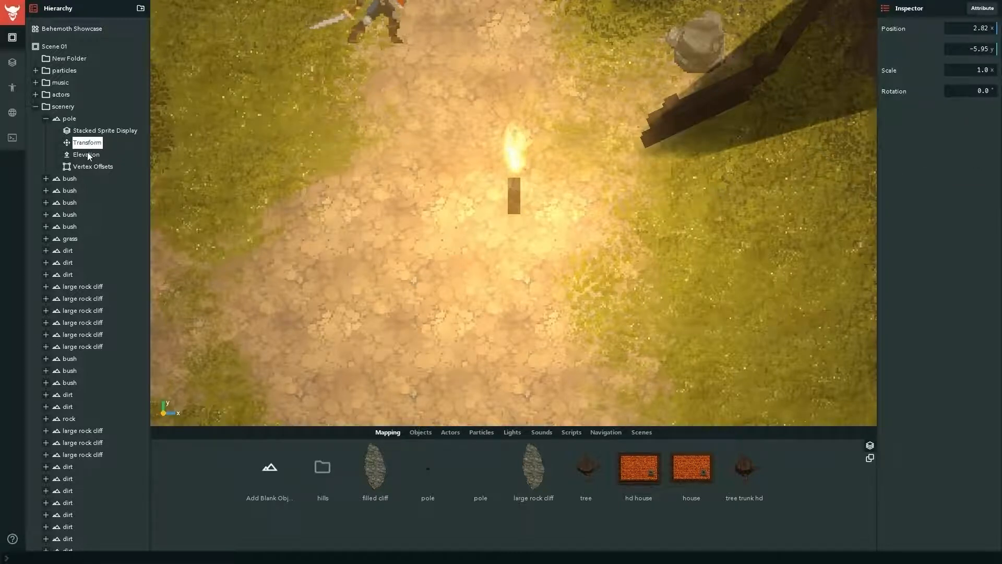
pyautogui.click(86, 155)
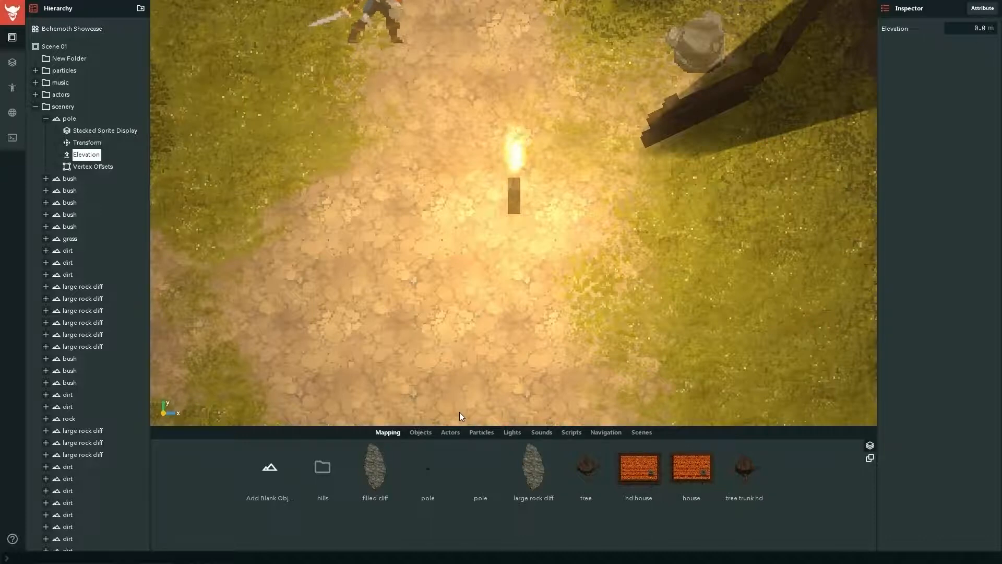
# Place the small rock from the hills asset folder on the dirt path, southwest of the torch.
pyautogui.moveTo(577, 297); pyautogui.dragTo(580, 233, button='middle')
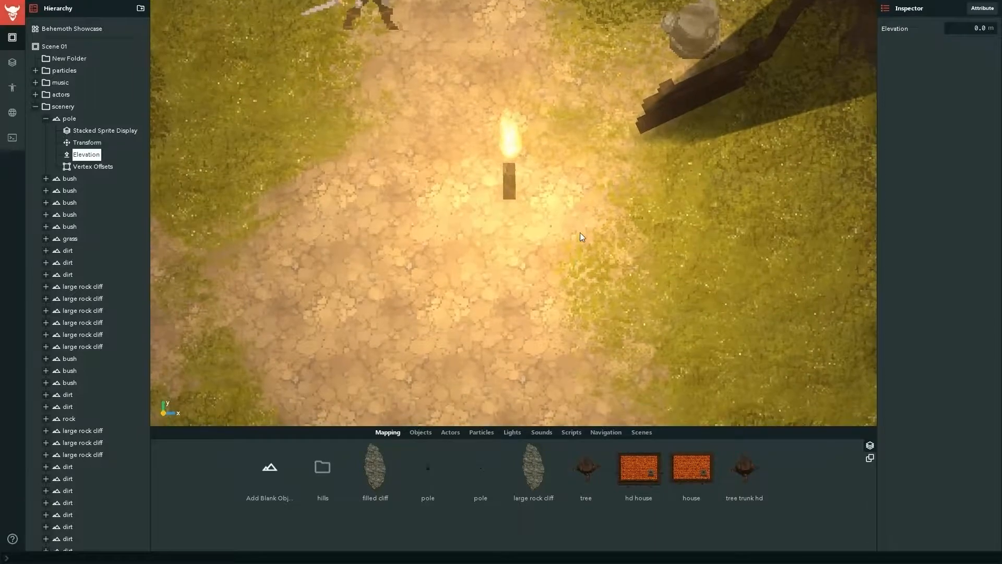
pyautogui.moveTo(570, 272)
pyautogui.mouseDown(button='middle')
pyautogui.moveTo(541, 243)
pyautogui.moveTo(511, 328)
pyautogui.moveTo(518, 339)
pyautogui.mouseUp(button='middle')
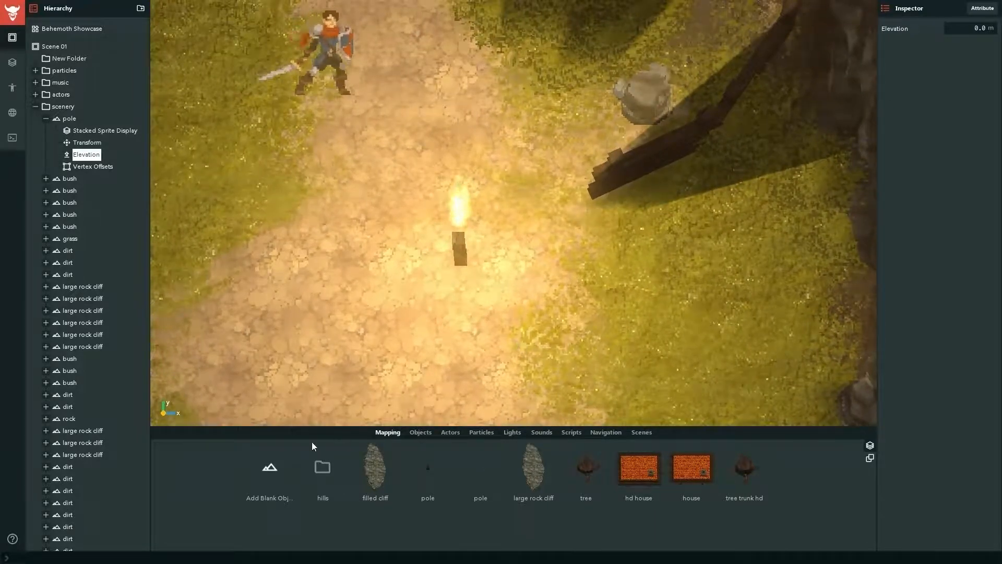
pyautogui.doubleClick(323, 466)
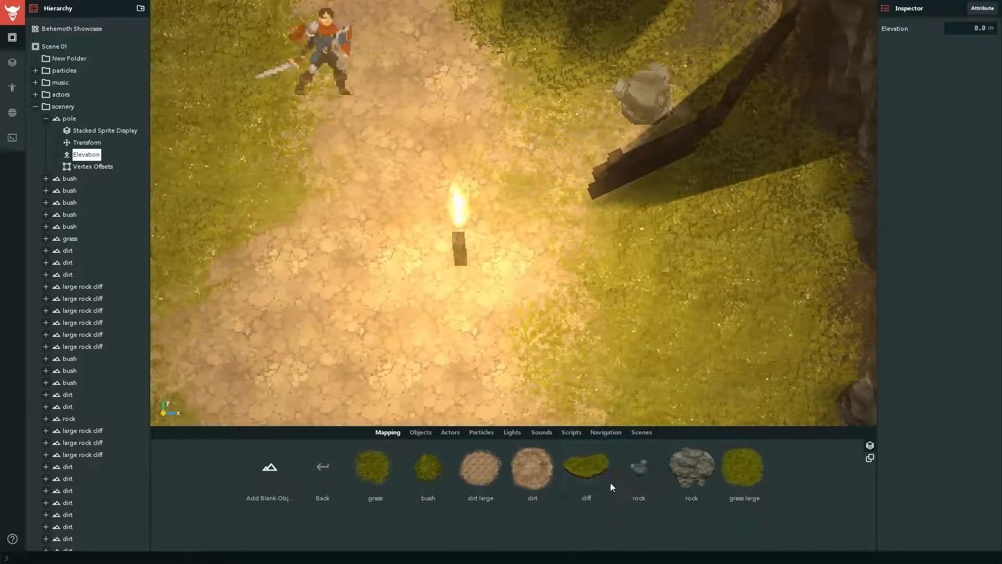
pyautogui.moveTo(645, 468); pyautogui.dragTo(268, 320)
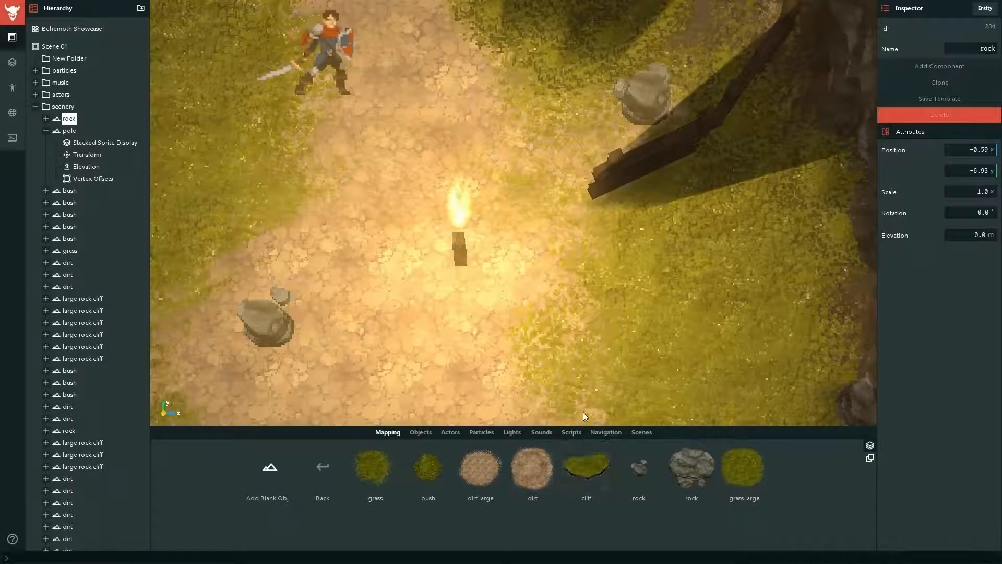
pyautogui.click(654, 437)
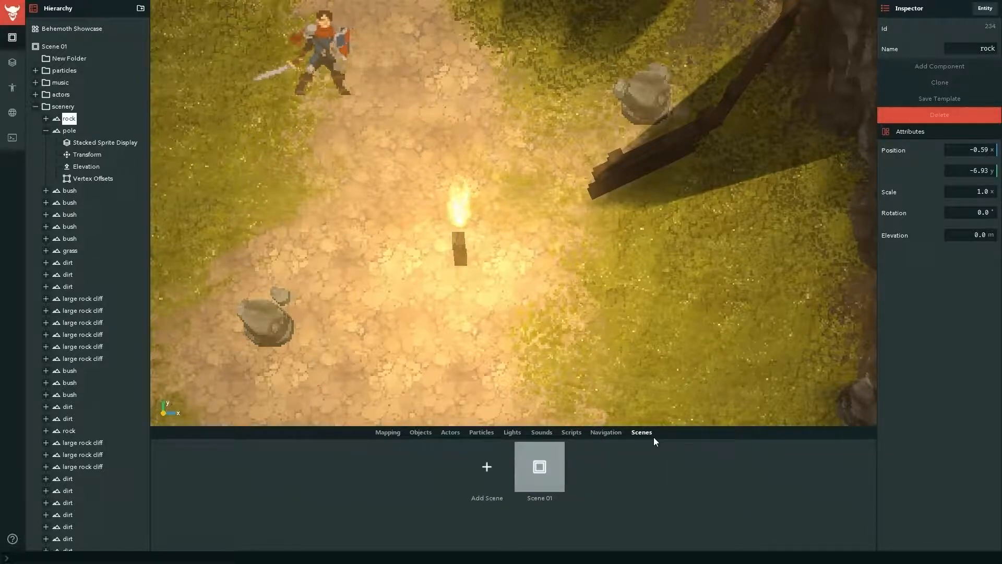
pyautogui.click(471, 476)
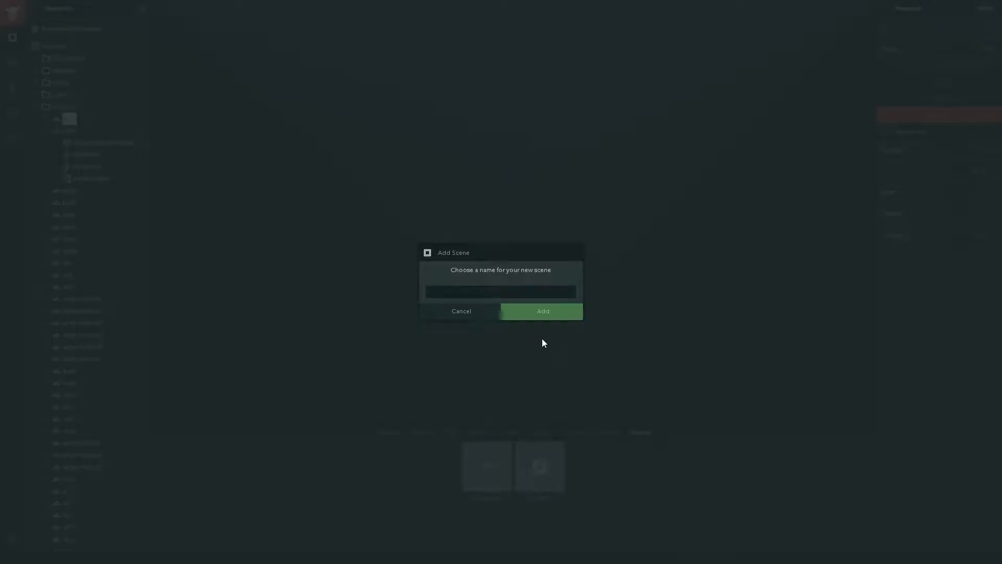
pyautogui.write('Sceo')
pyautogui.press('BackSpace')
pyautogui.click(470, 309)
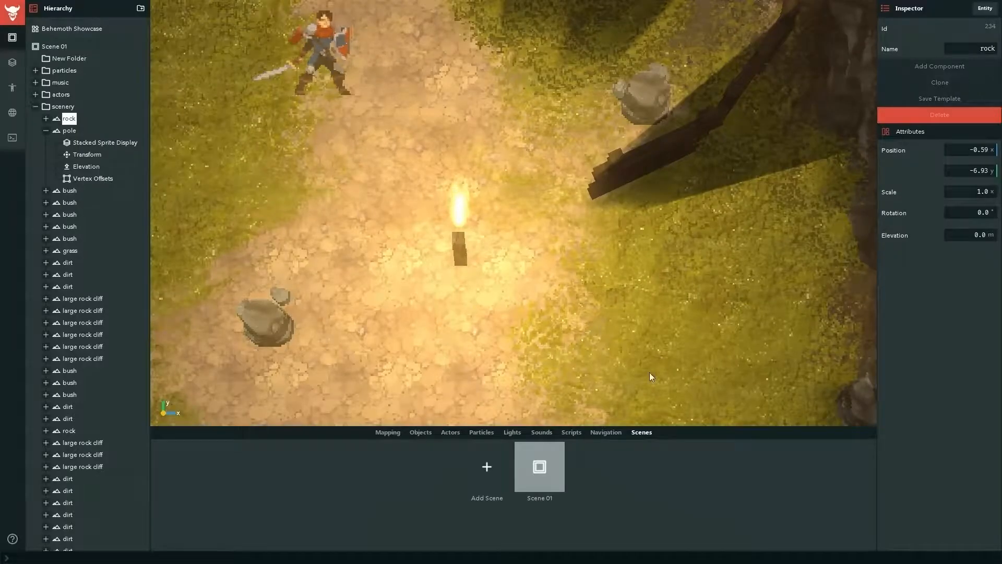
pyautogui.moveTo(618, 359); pyautogui.dragTo(703, 306, button='middle')
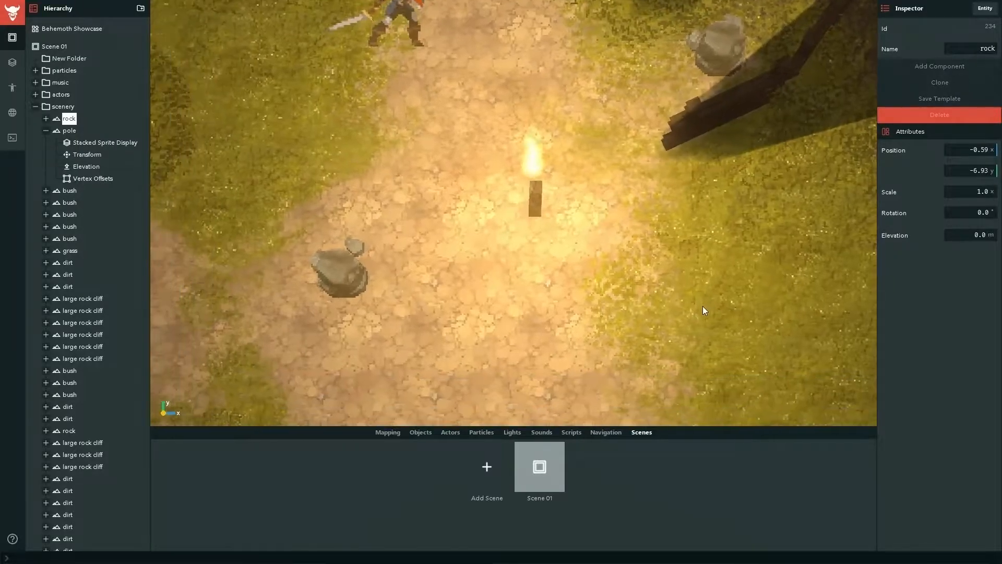
pyautogui.scroll(-5, 702, 307)
pyautogui.scroll(5, 704, 306)
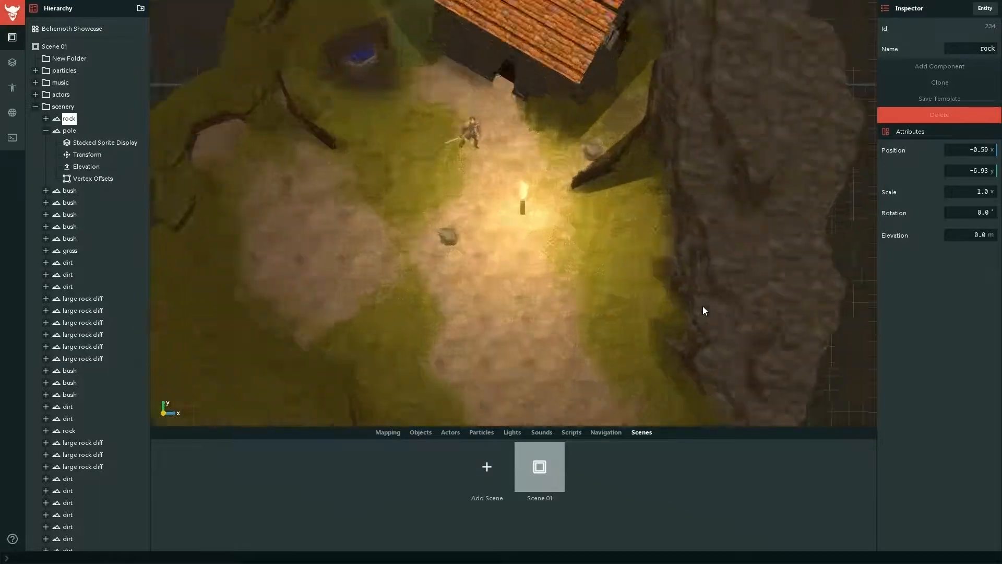
pyautogui.moveTo(708, 306); pyautogui.dragTo(727, 296, button='middle')
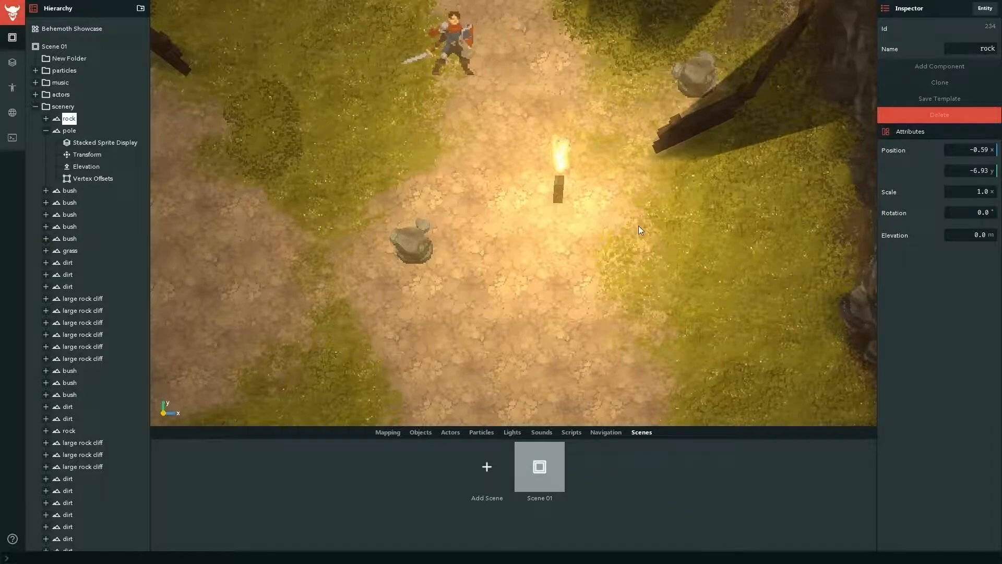
pyautogui.moveTo(637, 226); pyautogui.dragTo(703, 333, button='middle')
pyautogui.scroll(-5, 703, 332)
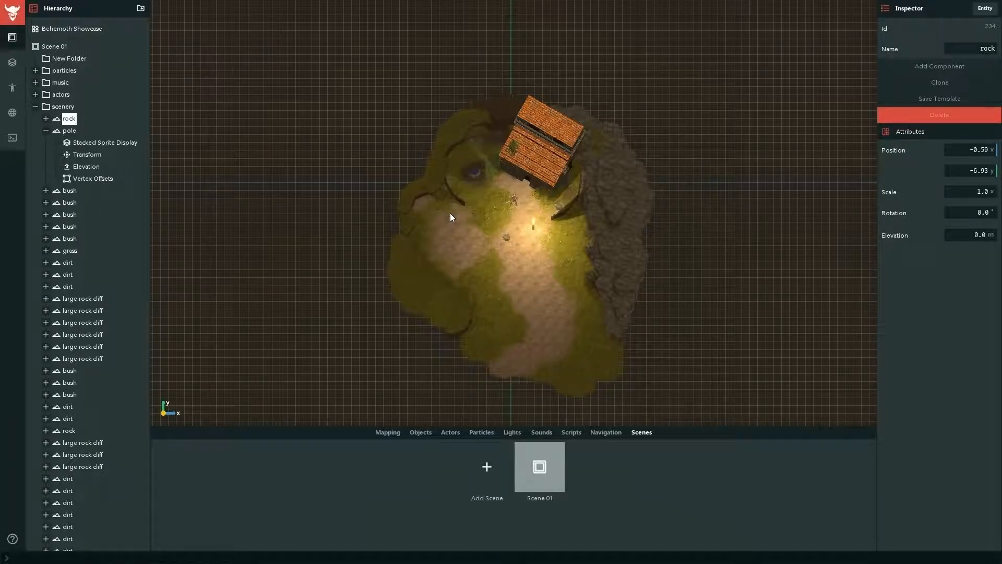
# Show the navigation grid, block the cell just above the placed rock, and clear that cell again.
pyautogui.click(595, 431)
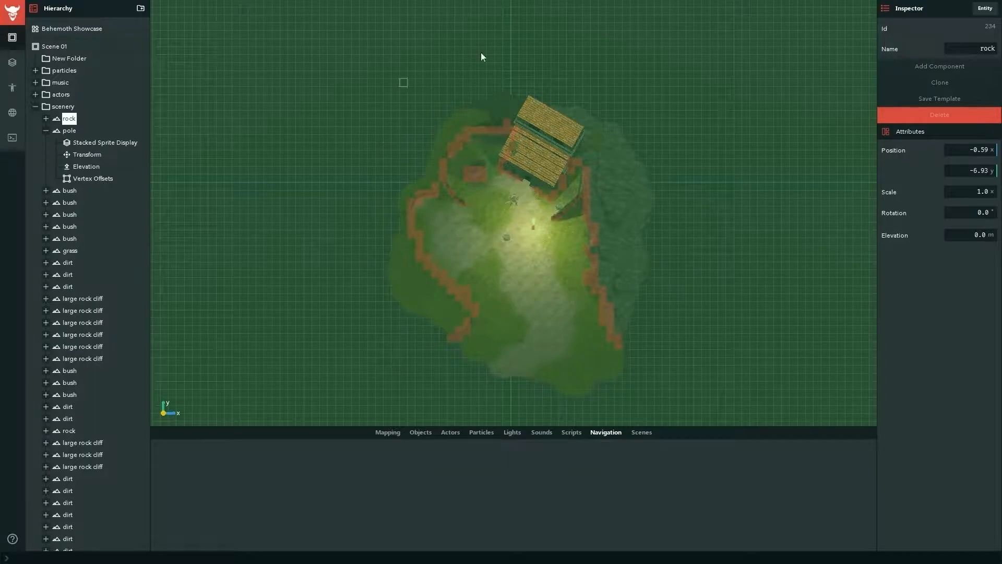
pyautogui.scroll(5, 497, 281)
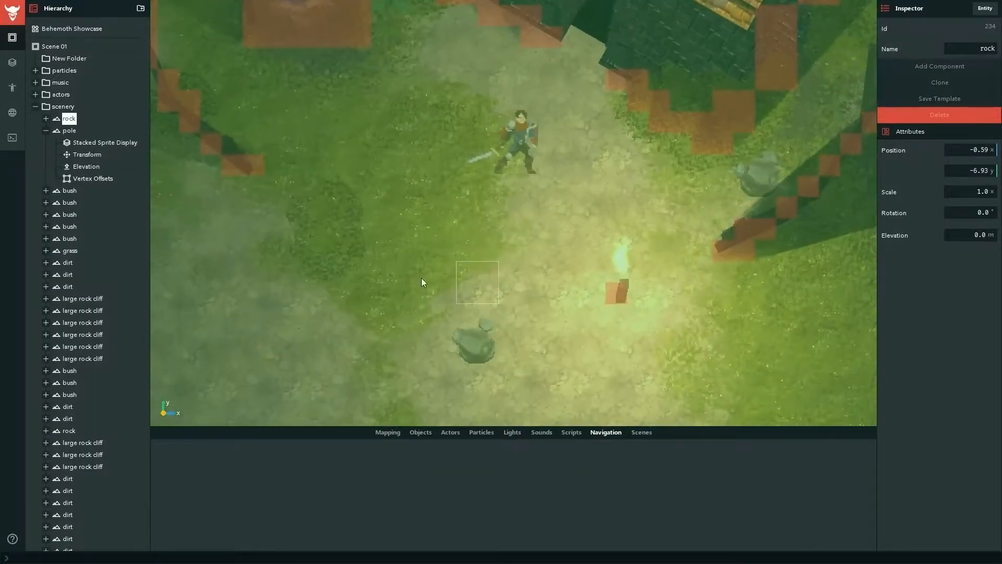
pyautogui.click(476, 283)
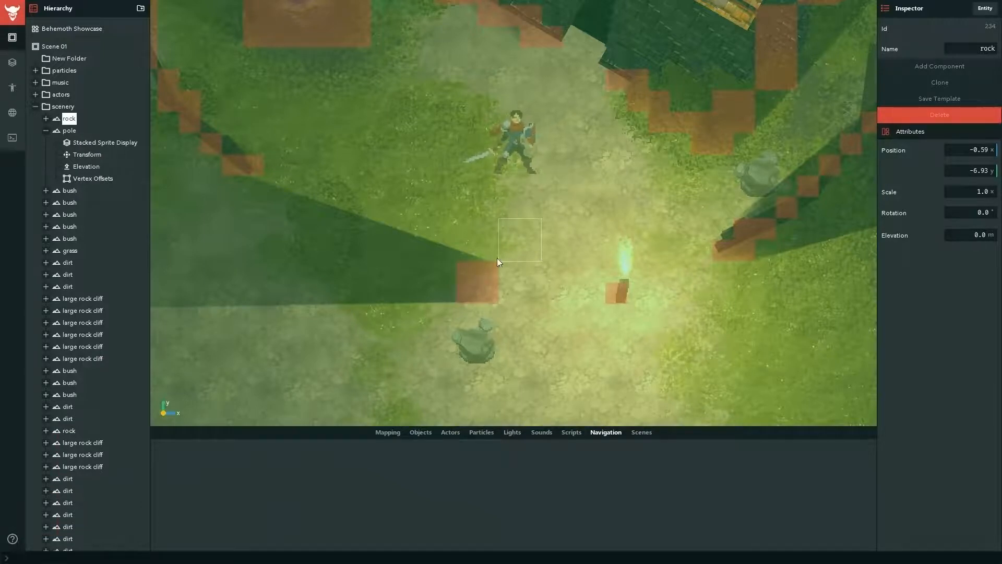
pyautogui.click(484, 286)
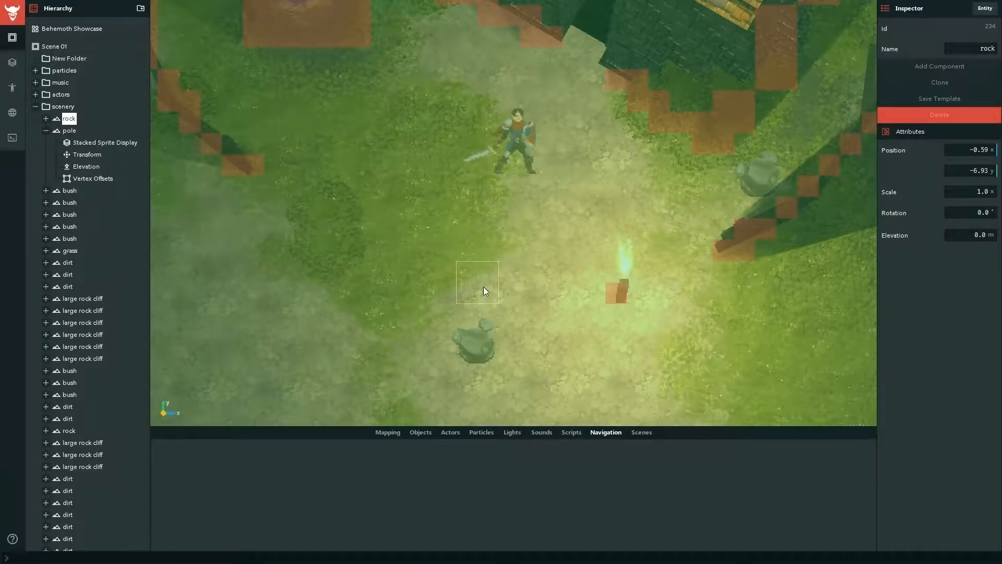
# Place another small rock from the mapping assets on the dirt path south of the first, at scale 1.1 and rotation -6°.
pyautogui.click(385, 434)
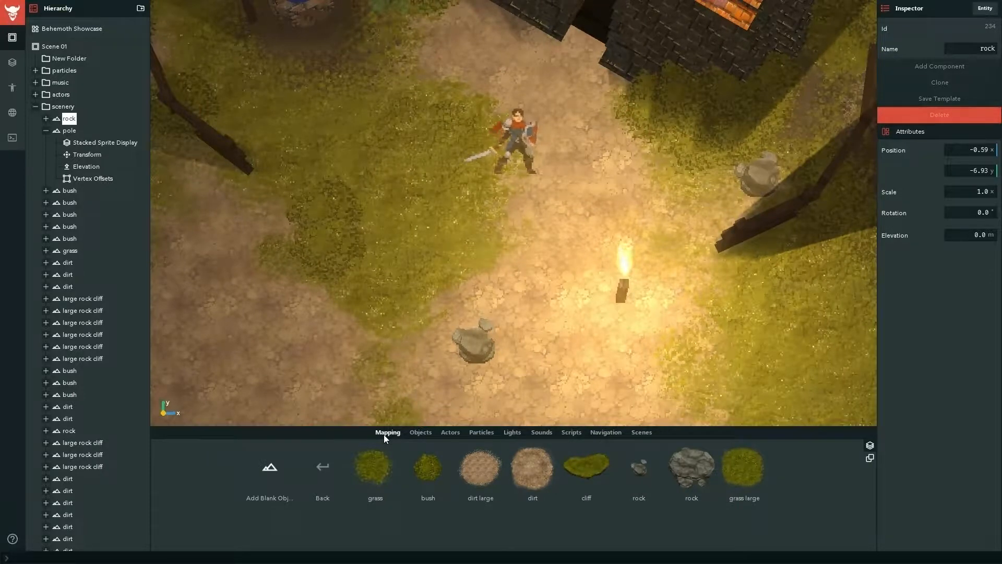
pyautogui.moveTo(450, 328); pyautogui.dragTo(487, 194, button='middle')
pyautogui.moveTo(504, 272); pyautogui.dragTo(440, 123, button='middle')
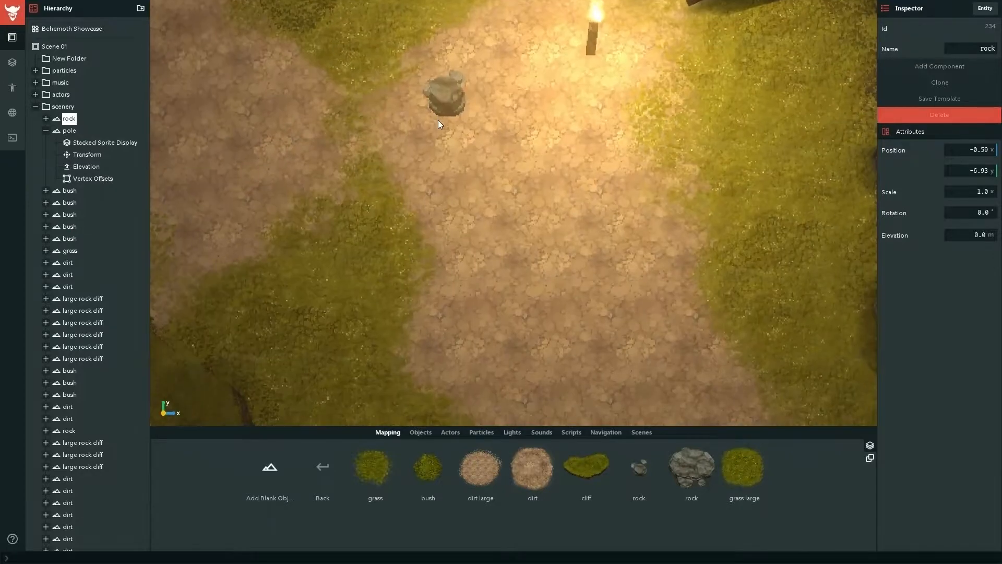
pyautogui.moveTo(463, 205); pyautogui.dragTo(480, 163, button='middle')
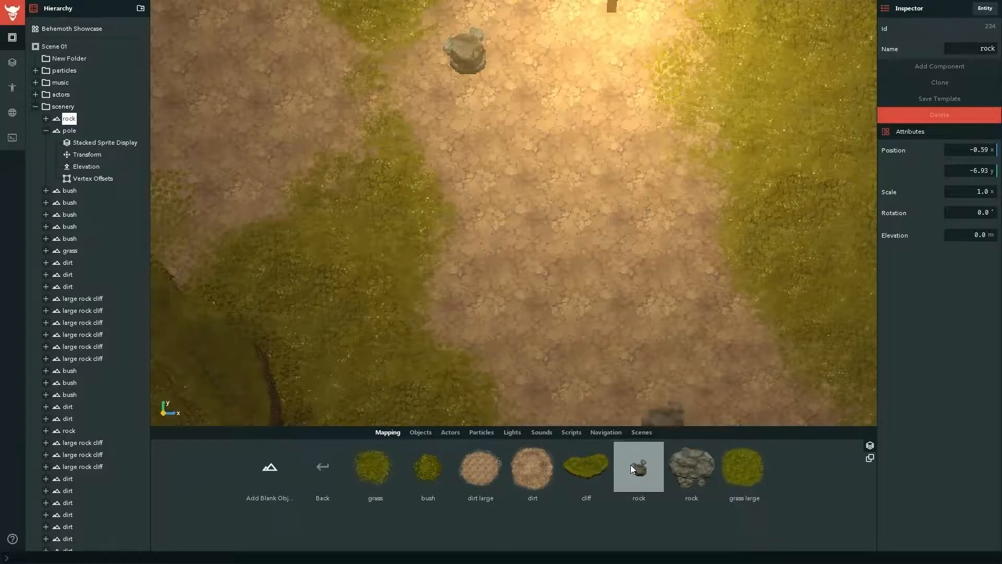
pyautogui.moveTo(630, 465); pyautogui.dragTo(464, 192)
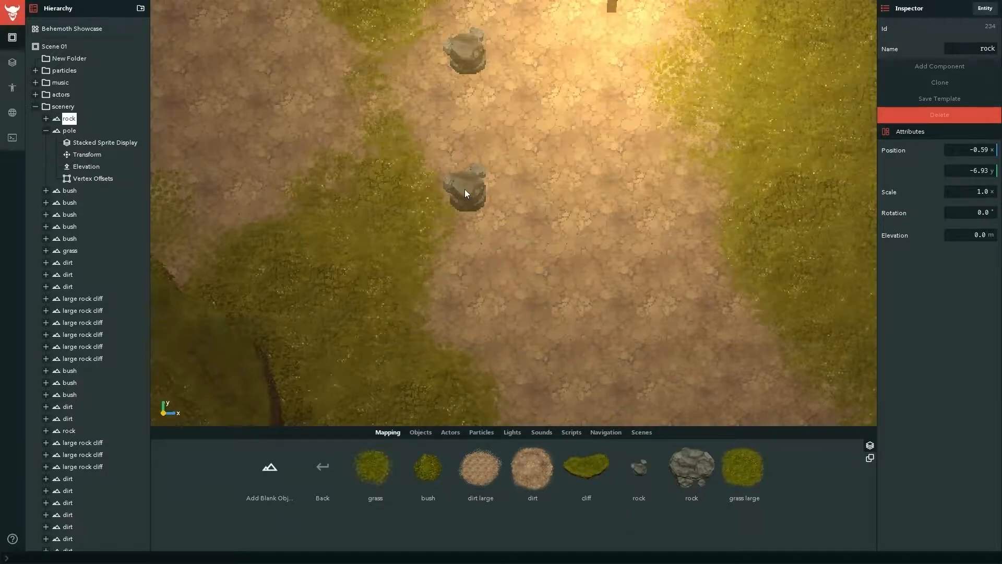
pyautogui.keyDown('ctrl'); pyautogui.scroll(-1, 465, 192); pyautogui.keyUp('ctrl')
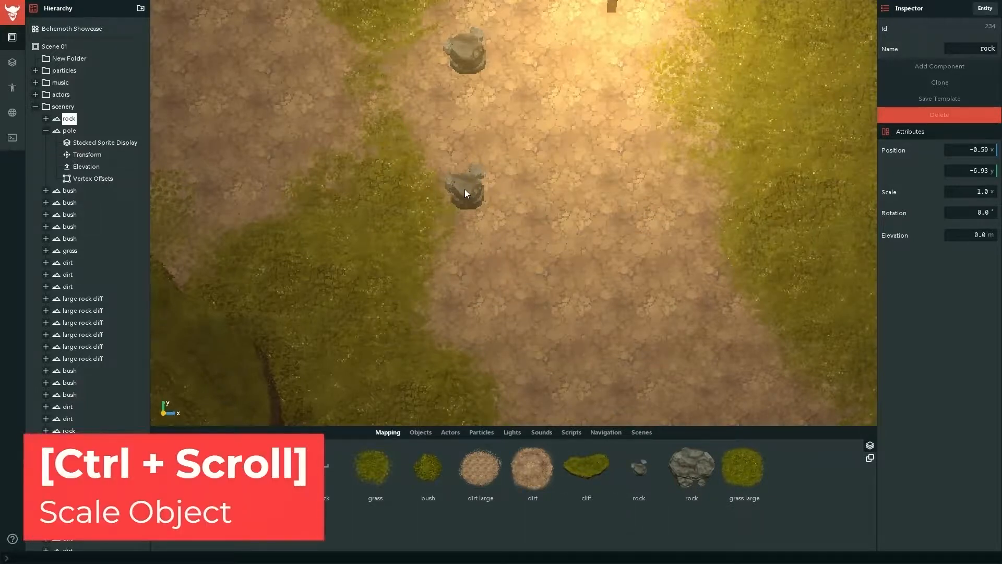
pyautogui.keyDown('ctrl'); pyautogui.scroll(2, 466, 192); pyautogui.keyUp('ctrl')
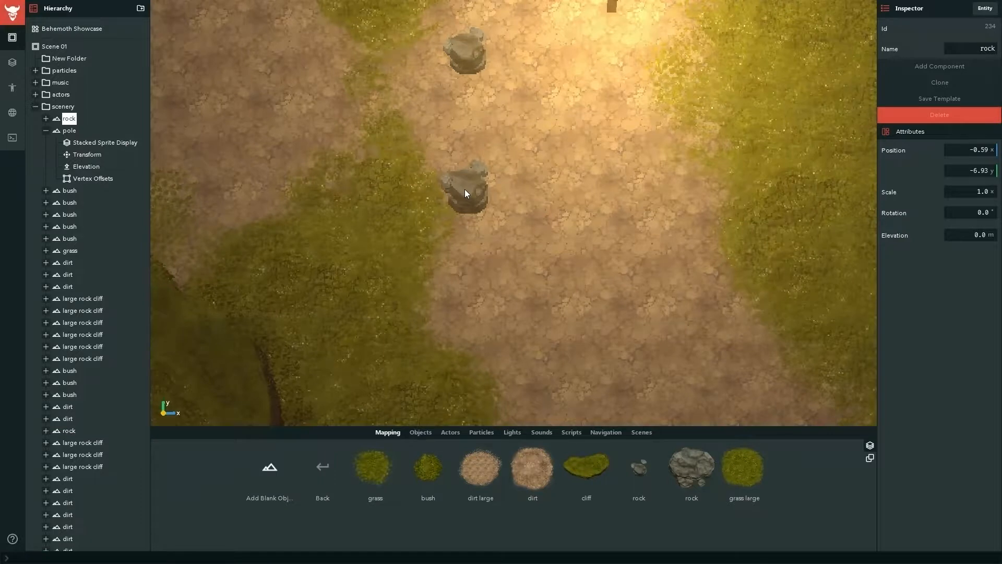
pyautogui.moveTo(465, 189); pyautogui.dragTo(528, 202)
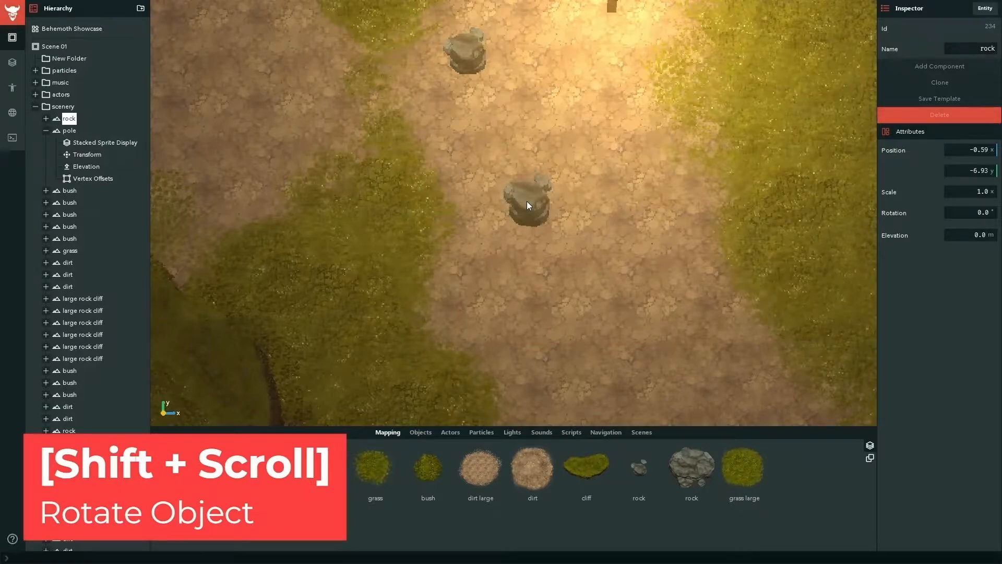
pyautogui.click(527, 202)
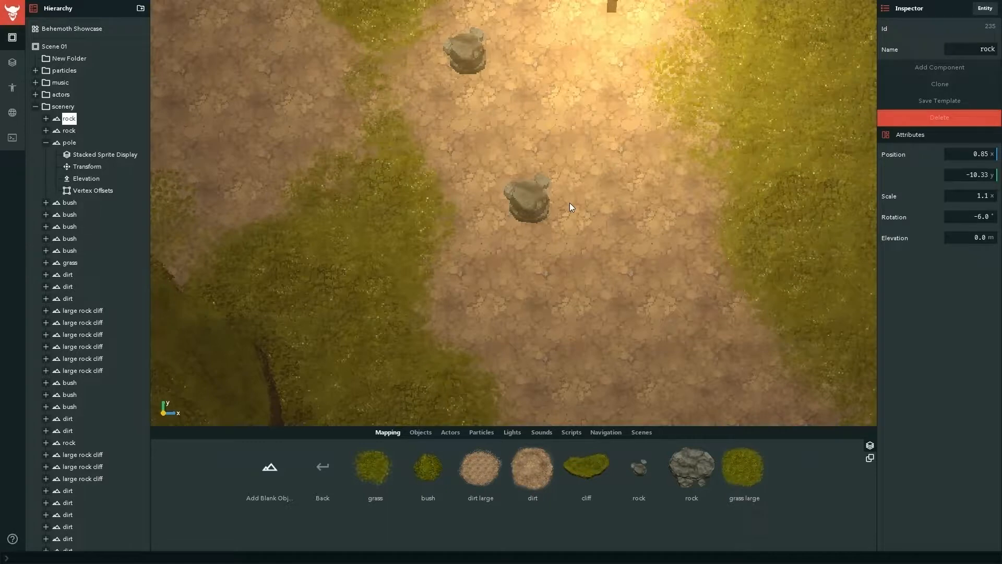
# Nudge the newly placed rock across the path to position x 1.57, y -10.14.
pyautogui.press('Left')
pyautogui.press('Left')
pyautogui.press('Left')
pyautogui.press('Left')
pyautogui.press('Left')
pyautogui.press('Left')
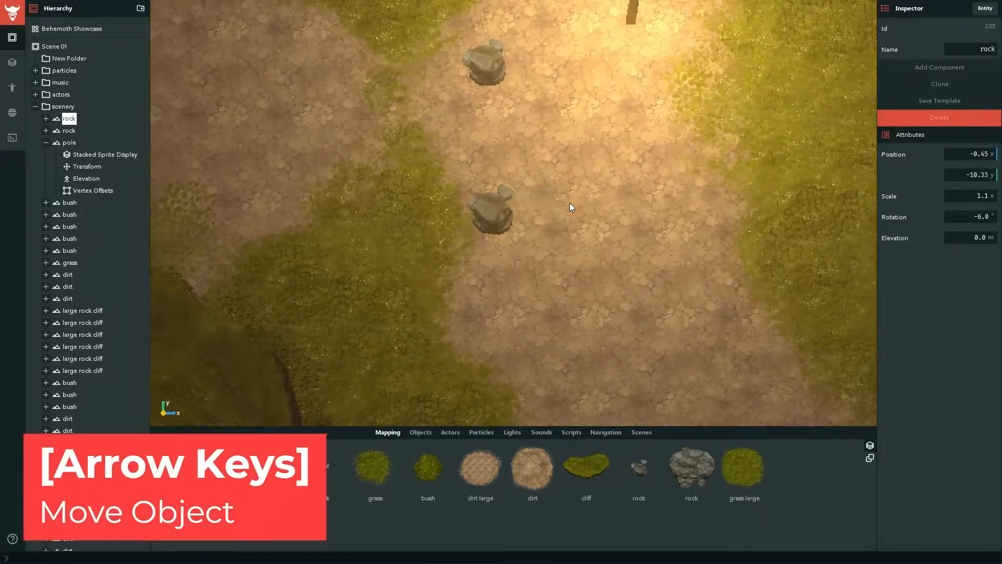
pyautogui.press('Right')
pyautogui.press('Right')
pyautogui.press('Right')
pyautogui.press('Right')
pyautogui.press('Right')
pyautogui.press('Right')
pyautogui.press('Right')
pyautogui.press('Right')
pyautogui.press('Right')
pyautogui.press('Right')
pyautogui.press('Up')
pyautogui.press('Up')
pyautogui.press('Up')
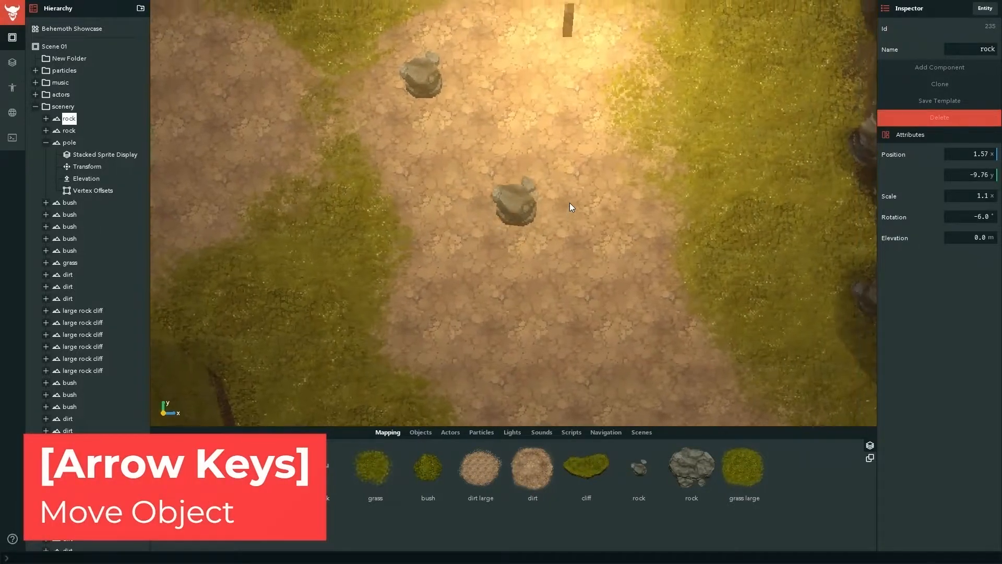
pyautogui.press('Down')
pyautogui.press('Down')
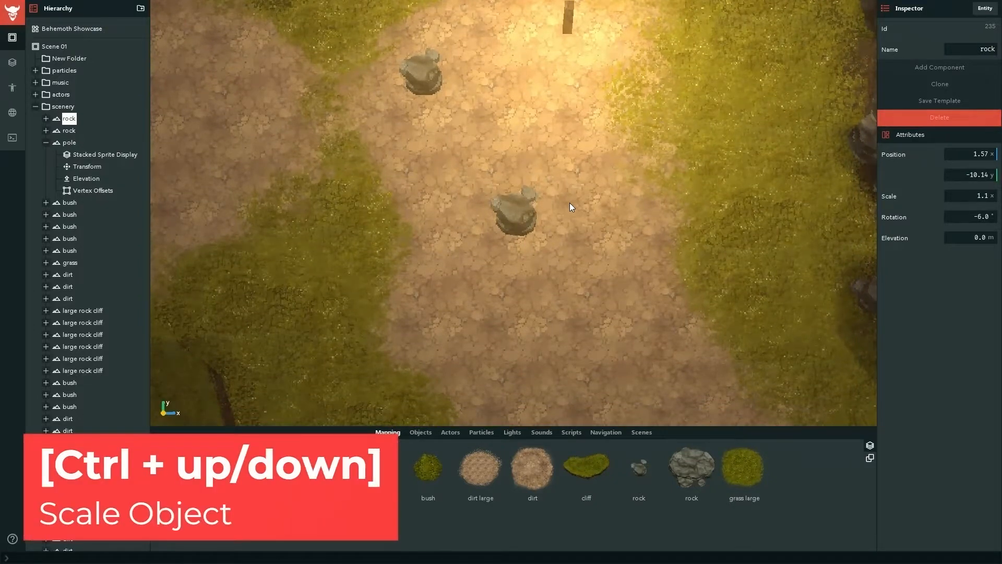
# Enlarge the selected rock to a scale of 1.72.
pyautogui.hotkey('ctrl', 'Up')
pyautogui.hotkey('ctrl', 'Up')
pyautogui.hotkey('ctrl', 'Up')
pyautogui.hotkey('ctrl', 'Up')
pyautogui.hotkey('ctrl', 'Up')
pyautogui.hotkey('ctrl', 'Up')
pyautogui.hotkey('ctrl', 'Up')
pyautogui.hotkey('ctrl', 'Up')
pyautogui.hotkey('ctrl', 'Up')
pyautogui.hotkey('ctrl', 'Up')
pyautogui.hotkey('ctrl', 'Up')
pyautogui.hotkey('ctrl', 'Up')
pyautogui.hotkey('ctrl', 'Up')
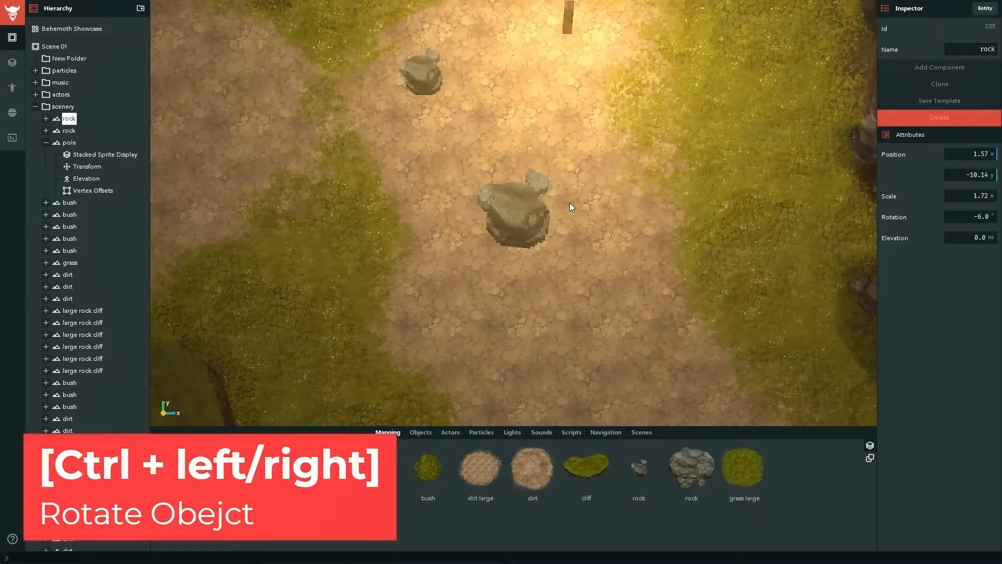
# Rotate the enlarged rock to 44°.
pyautogui.hotkey('ctrl', 'Right')
pyautogui.hotkey('ctrl', 'Right')
pyautogui.hotkey('ctrl', 'Right')
pyautogui.hotkey('ctrl', 'Right')
pyautogui.hotkey('ctrl', 'Right')
pyautogui.hotkey('ctrl', 'Left')
pyautogui.hotkey('ctrl', 'Left')
pyautogui.hotkey('ctrl', 'Left')
pyautogui.hotkey('ctrl', 'Left')
pyautogui.hotkey('ctrl', 'Left')
pyautogui.hotkey('ctrl', 'Left')
pyautogui.hotkey('ctrl', 'Left')
pyautogui.hotkey('ctrl', 'Left')
pyautogui.hotkey('ctrl', 'Left')
pyautogui.hotkey('ctrl', 'Left')
pyautogui.hotkey('ctrl', 'Left')
pyautogui.hotkey('ctrl', 'Left')
pyautogui.hotkey('ctrl', 'Left')
pyautogui.hotkey('ctrl', 'Left')
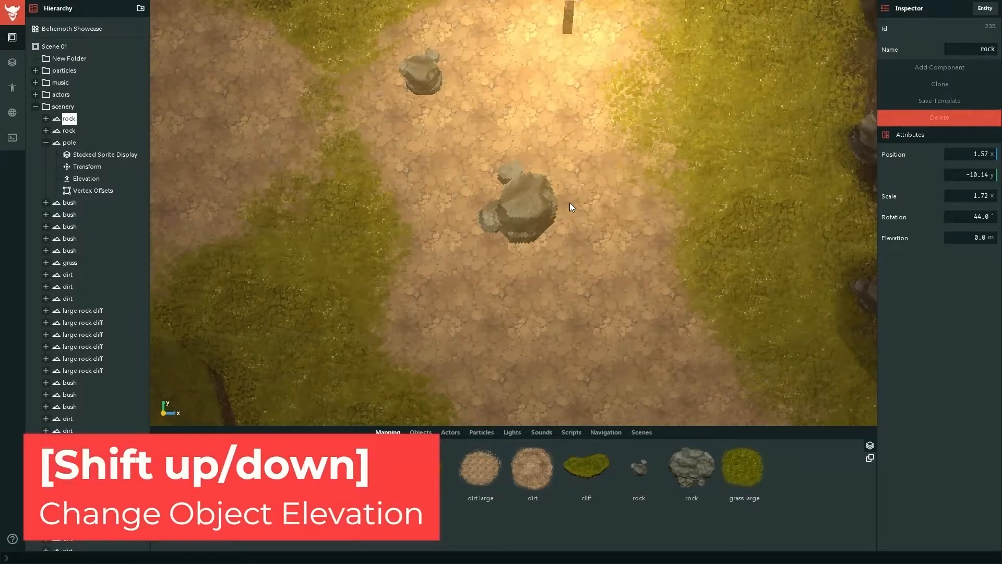
# Raise the rotated rock above the path, sink it into the ground, and settle its elevation at about 0.04 m.
pyautogui.hotkey('shift', 'Up')
pyautogui.hotkey('shift', 'Up')
pyautogui.hotkey('shift', 'Up')
pyautogui.hotkey('shift', 'Up')
pyautogui.hotkey('shift', 'Up')
pyautogui.hotkey('shift', 'Up')
pyautogui.hotkey('shift', 'Up')
pyautogui.hotkey('shift', 'Up')
pyautogui.hotkey('shift', 'Down')
pyautogui.hotkey('shift', 'Down')
pyautogui.hotkey('shift', 'Down')
pyautogui.hotkey('shift', 'Down')
pyautogui.hotkey('shift', 'Down')
pyautogui.hotkey('shift', 'Down')
pyautogui.hotkey('shift', 'Down')
pyautogui.hotkey('shift', 'Down')
pyautogui.hotkey('shift', 'Down')
pyautogui.hotkey('shift', 'Down')
pyautogui.hotkey('shift', 'Down')
pyautogui.hotkey('shift', 'Down')
pyautogui.hotkey('shift', 'Down')
pyautogui.hotkey('shift', 'Down')
pyautogui.hotkey('shift', 'Down')
pyautogui.hotkey('shift', 'Down')
pyautogui.hotkey('shift', 'Down')
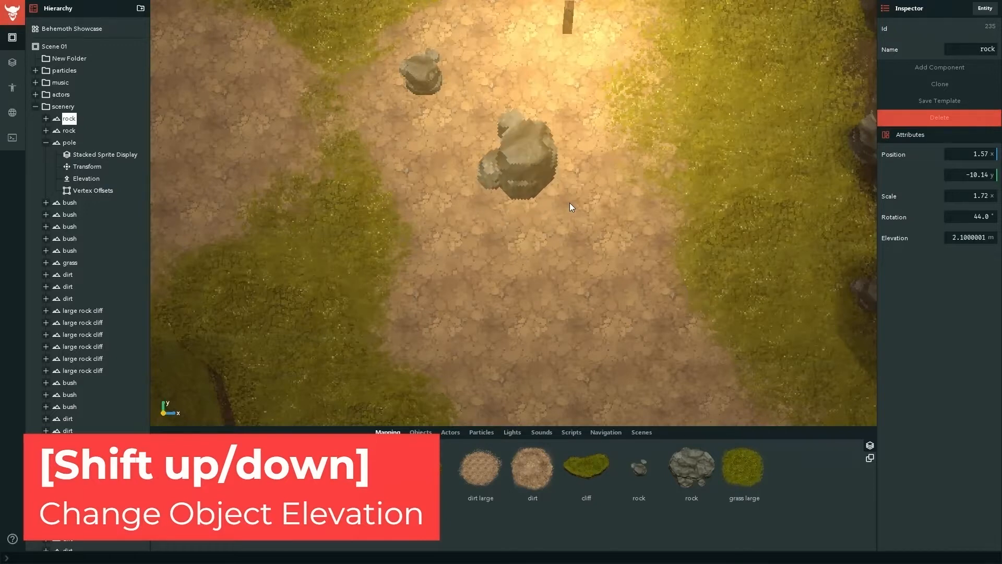
pyautogui.hotkey('shift', 'Up')
pyautogui.hotkey('shift', 'Up')
pyautogui.hotkey('shift', 'Up')
pyautogui.hotkey('shift', 'Up')
pyautogui.hotkey('shift', 'Up')
pyautogui.hotkey('shift', 'Up')
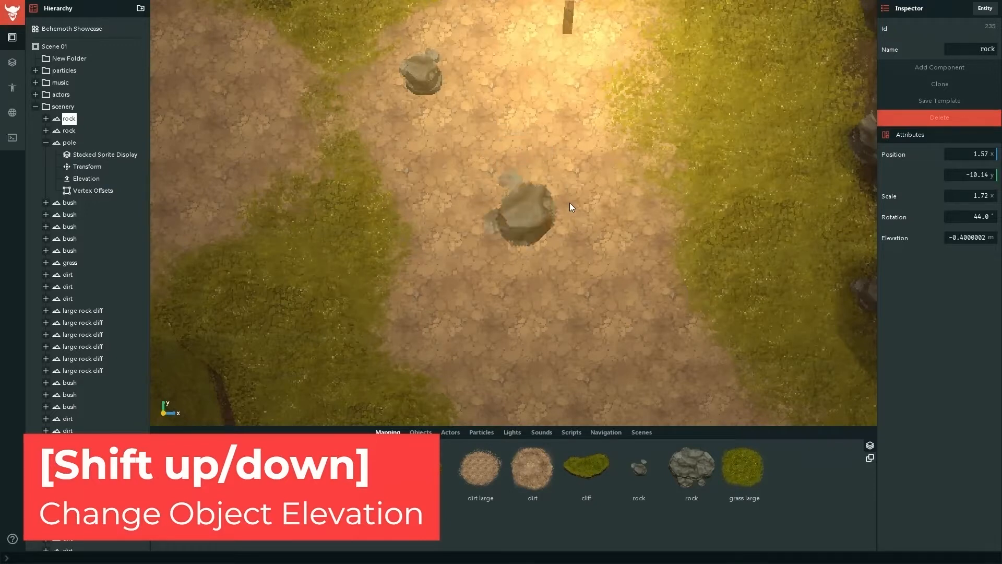
pyautogui.scroll(11, 570, 207)
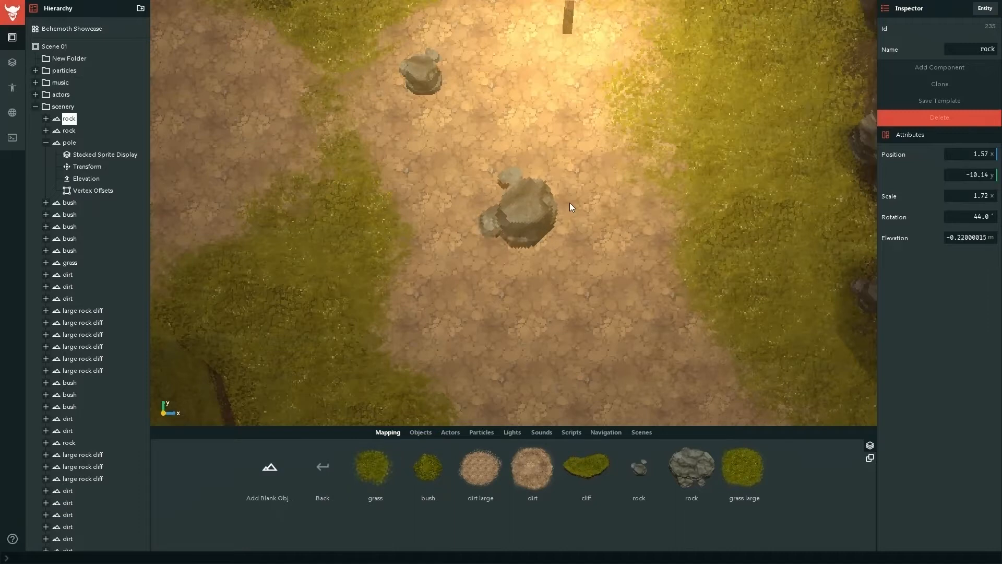
pyautogui.scroll(5, 570, 207)
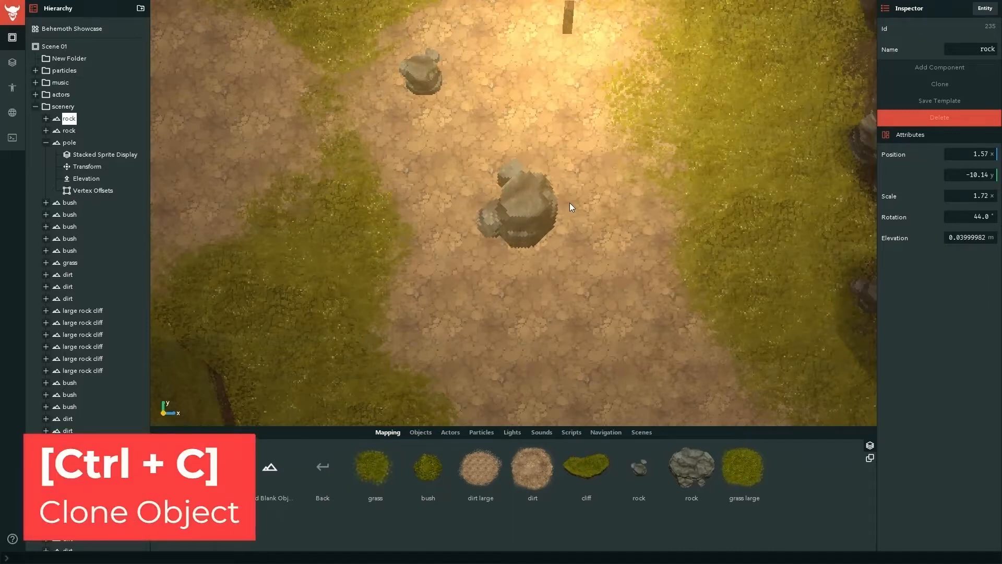
# Clone the large rock and shift the copy west along the path to x 0.5.
pyautogui.hotkey('ctrl', 'c')
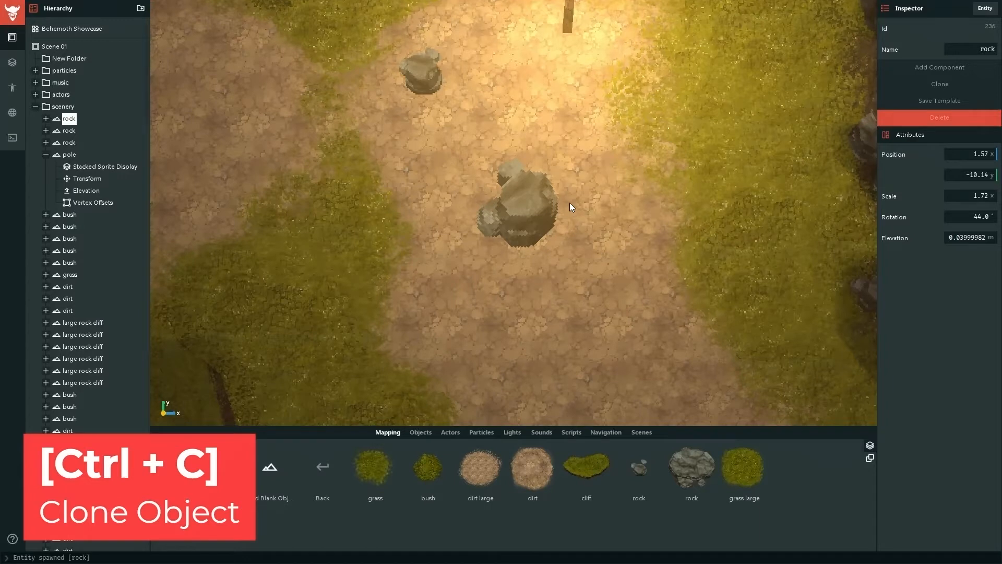
pyautogui.press('Left')
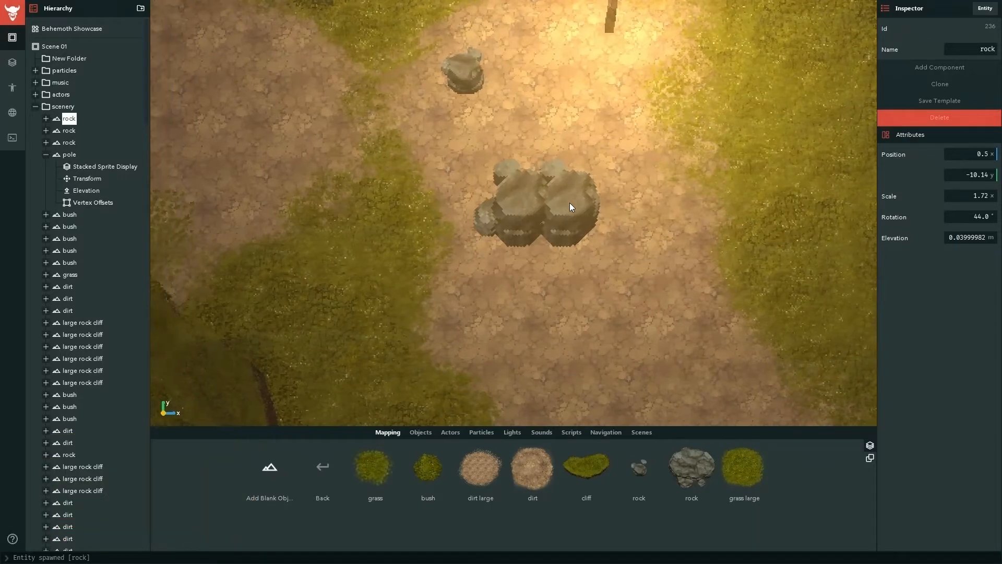